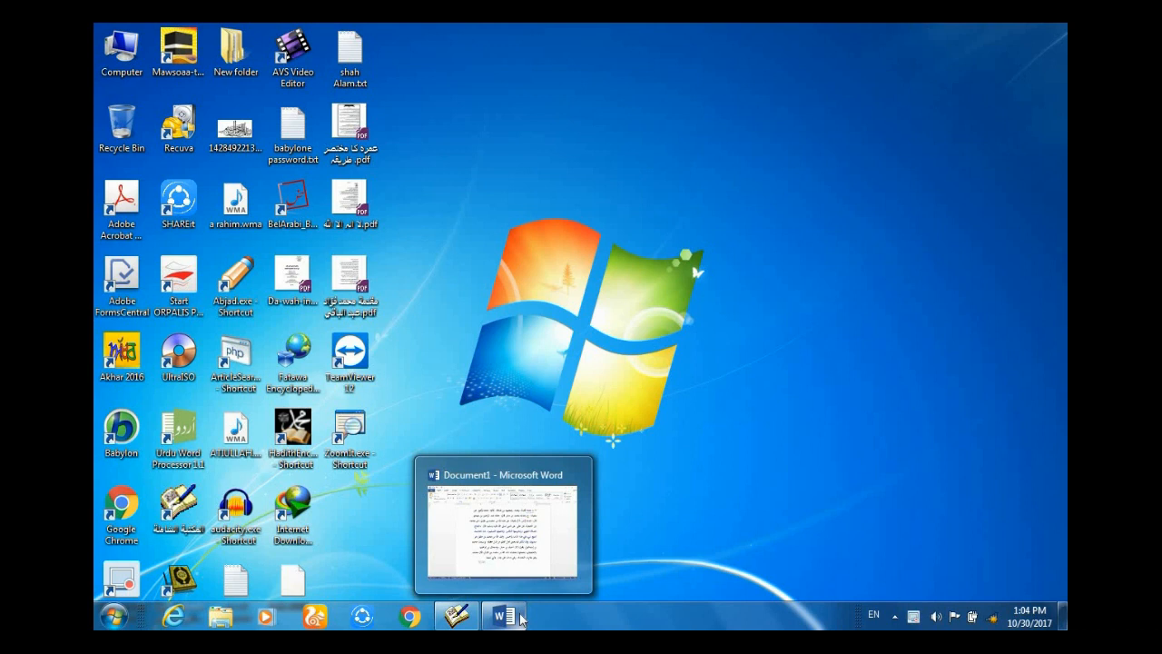
Switch to the open Word document and open the Normal style for modification.
click(521, 617)
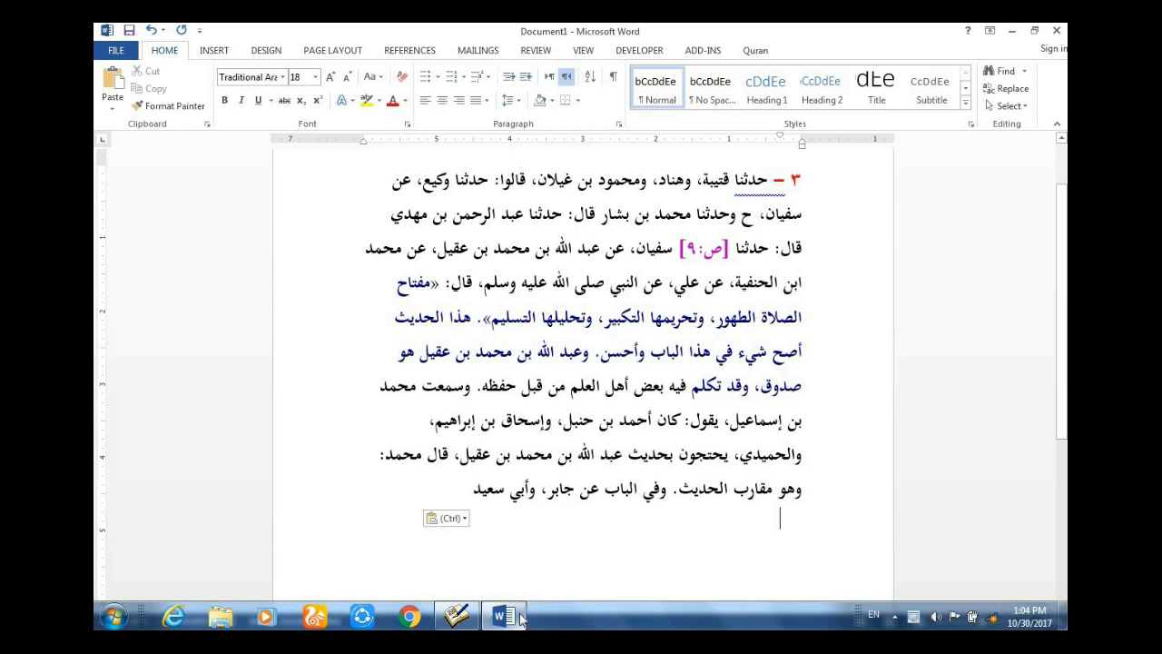
click(592, 343)
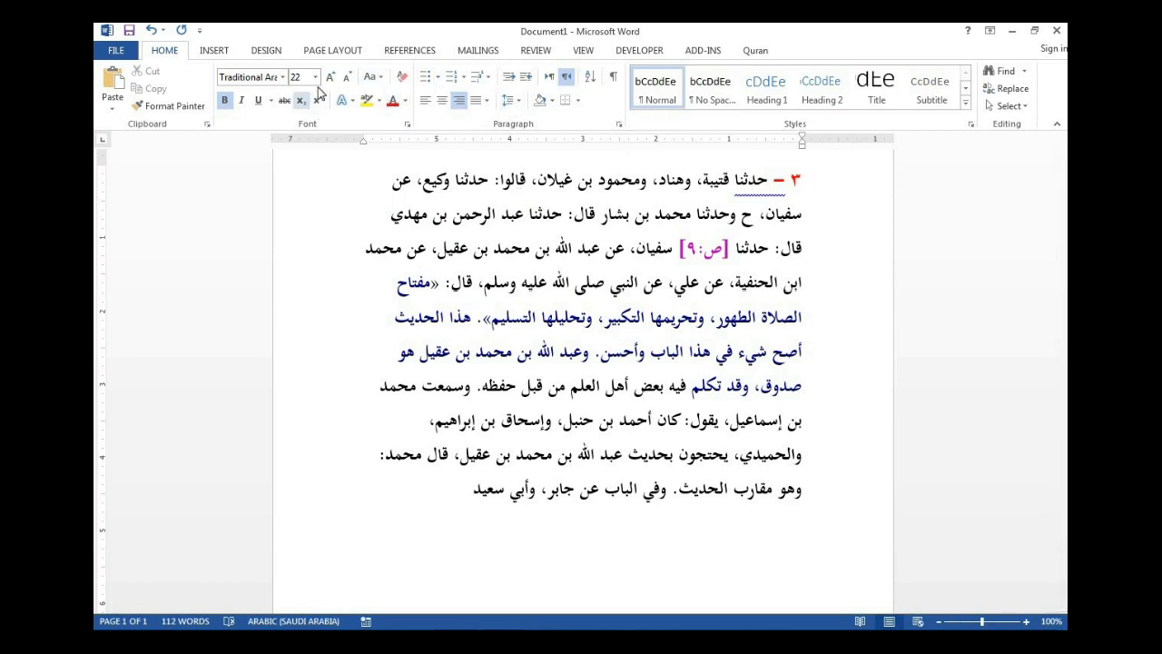
right_click(658, 92)
click(681, 122)
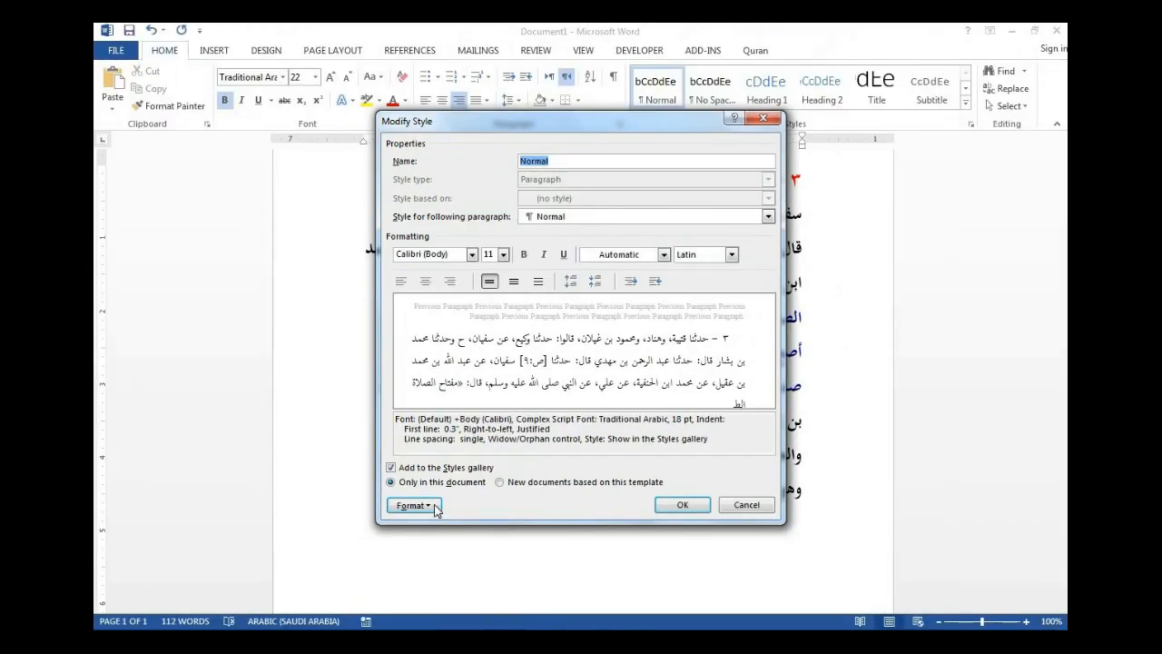
Set the Normal style's complex scripts font to Bold, size 20.
click(434, 508)
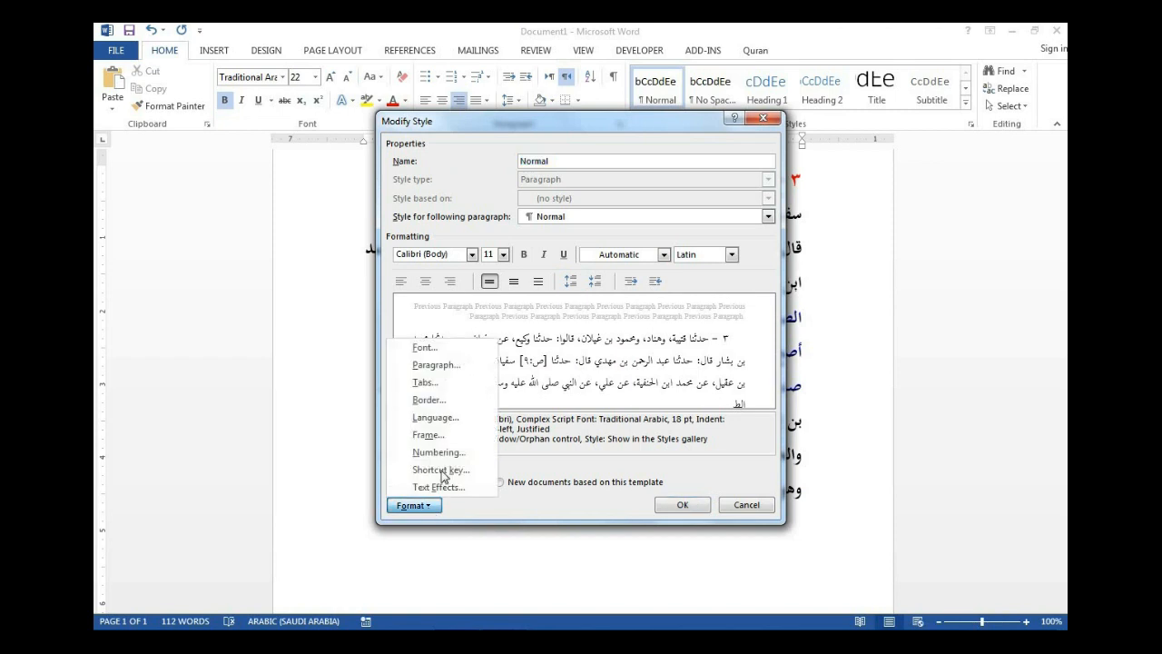
click(432, 351)
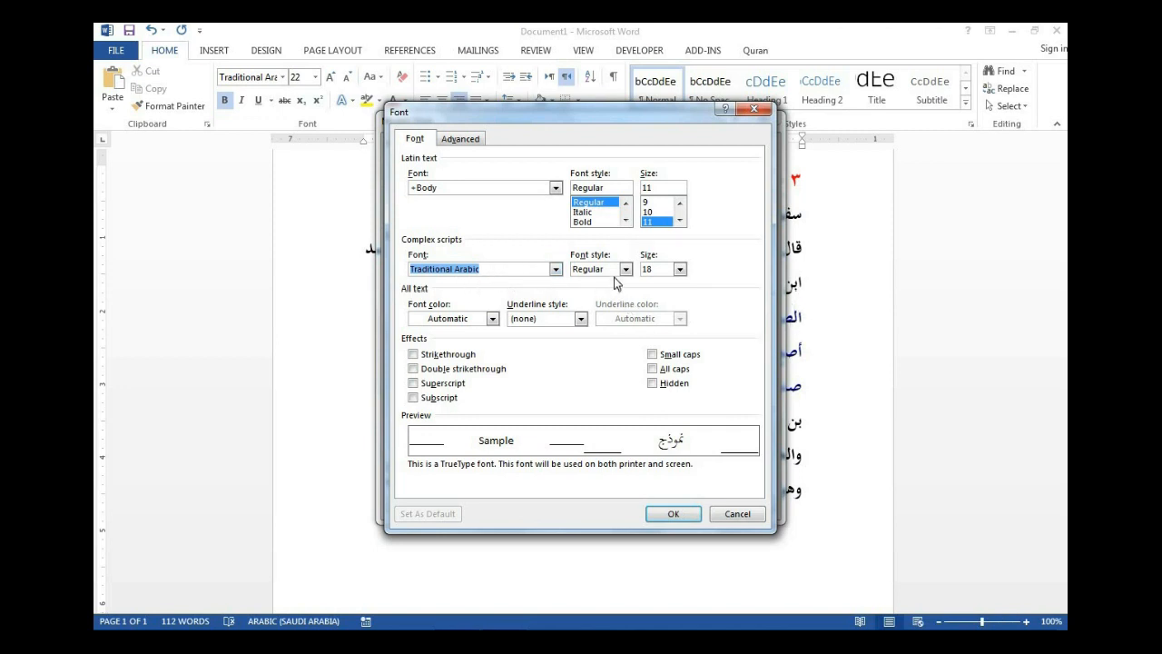
click(626, 271)
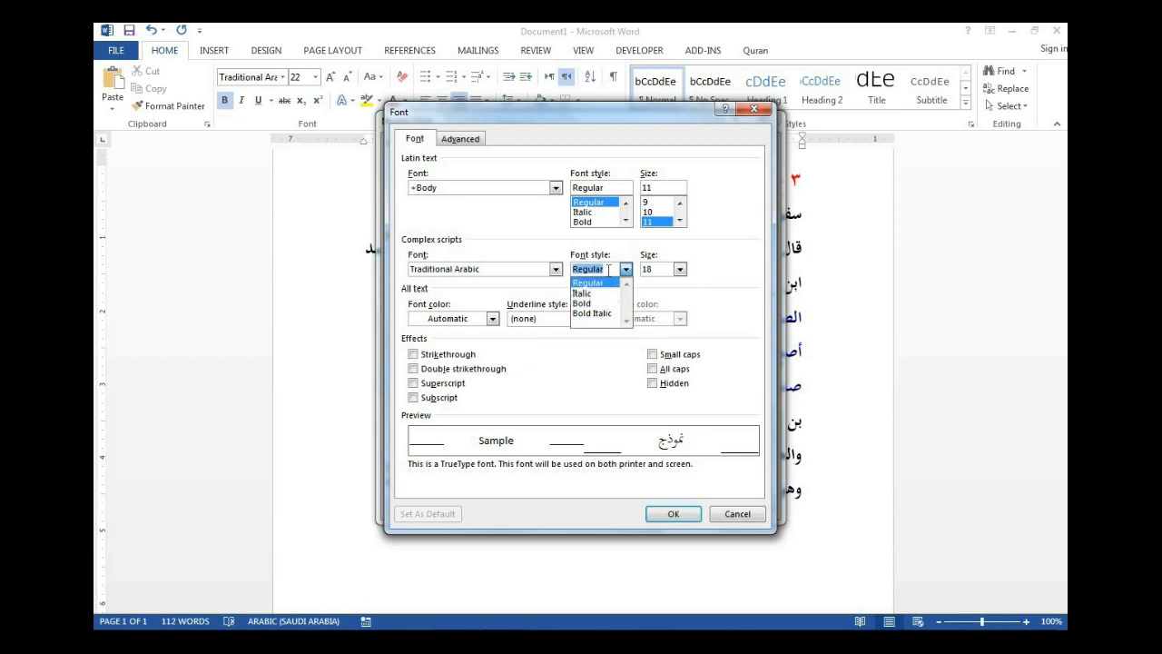
click(600, 303)
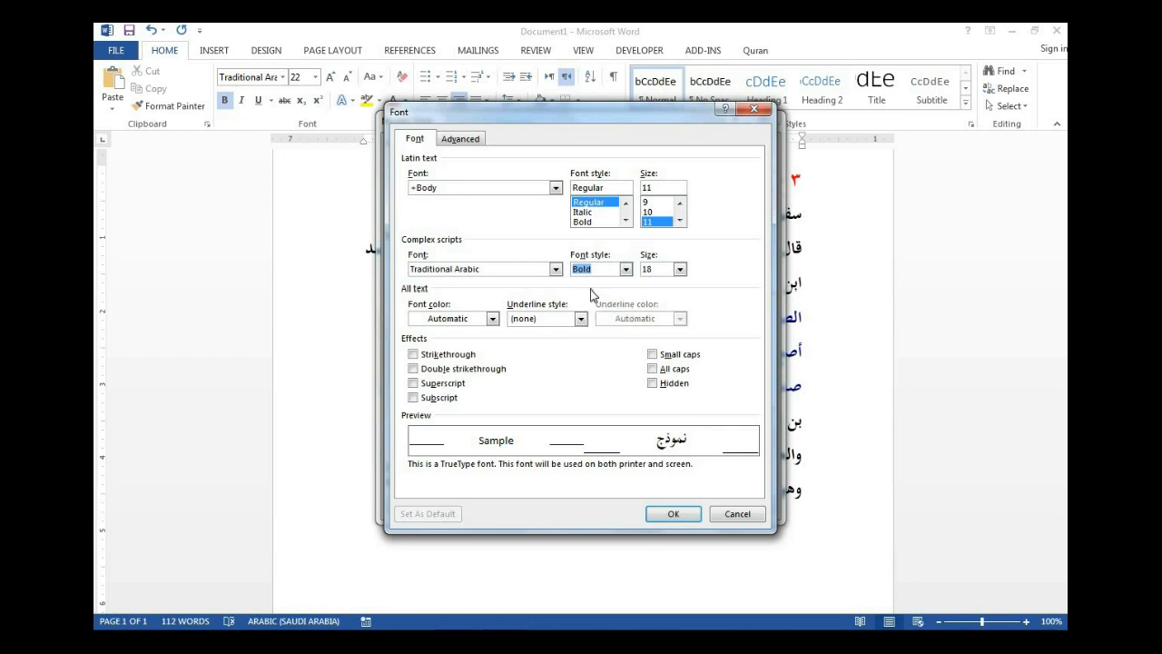
click(680, 270)
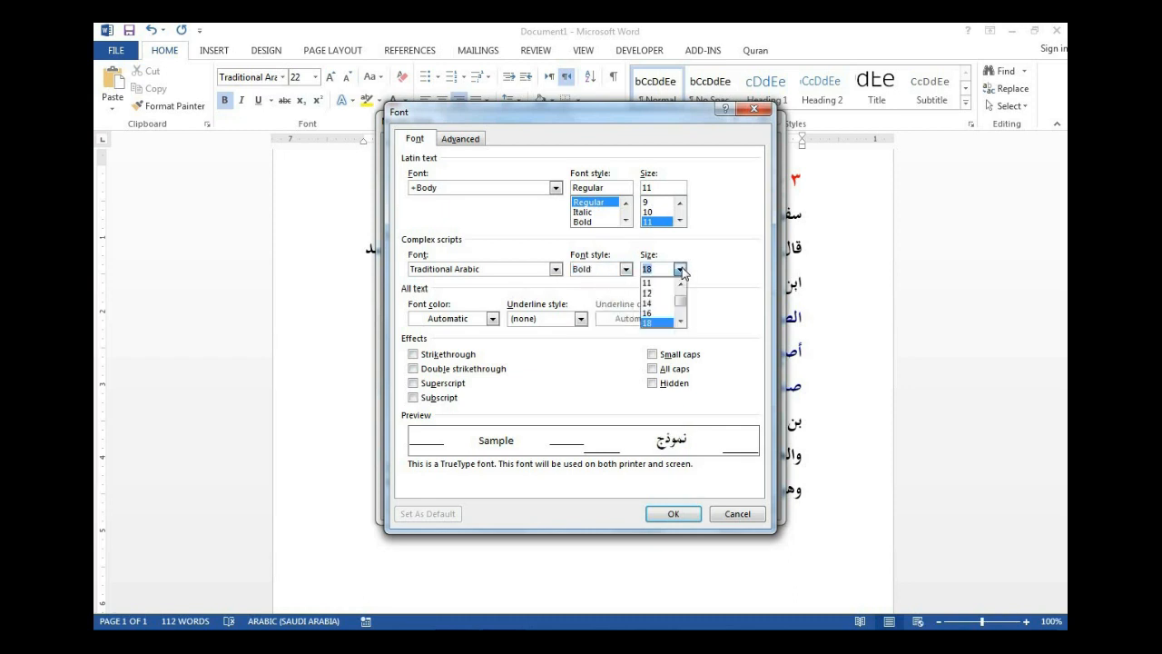
click(681, 321)
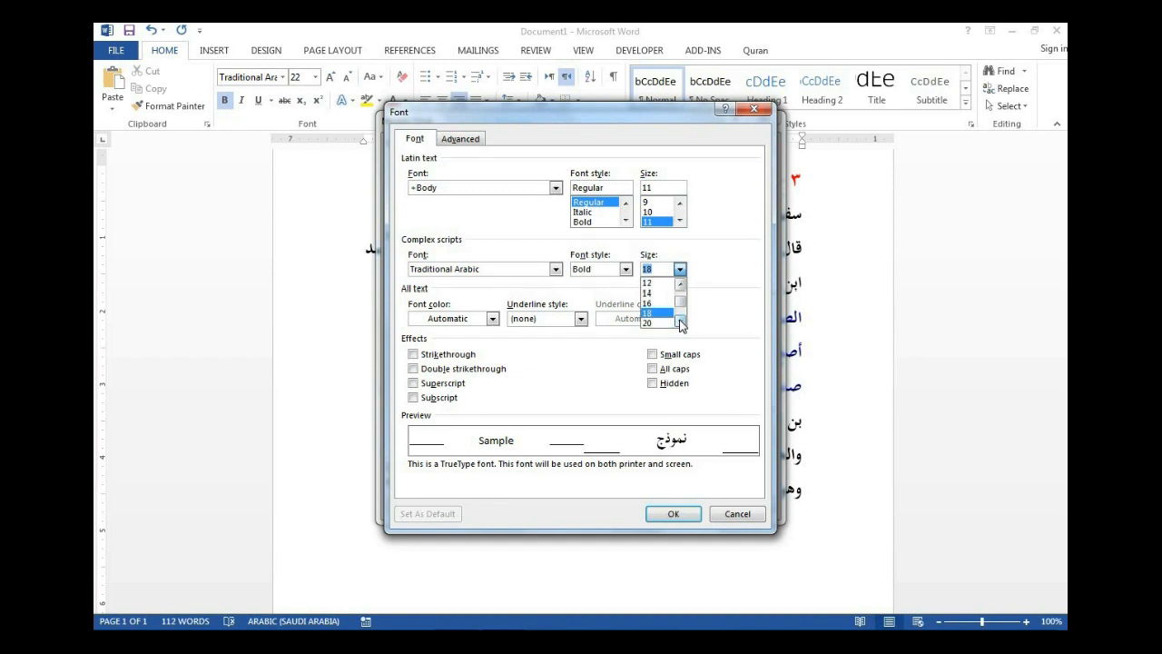
click(660, 324)
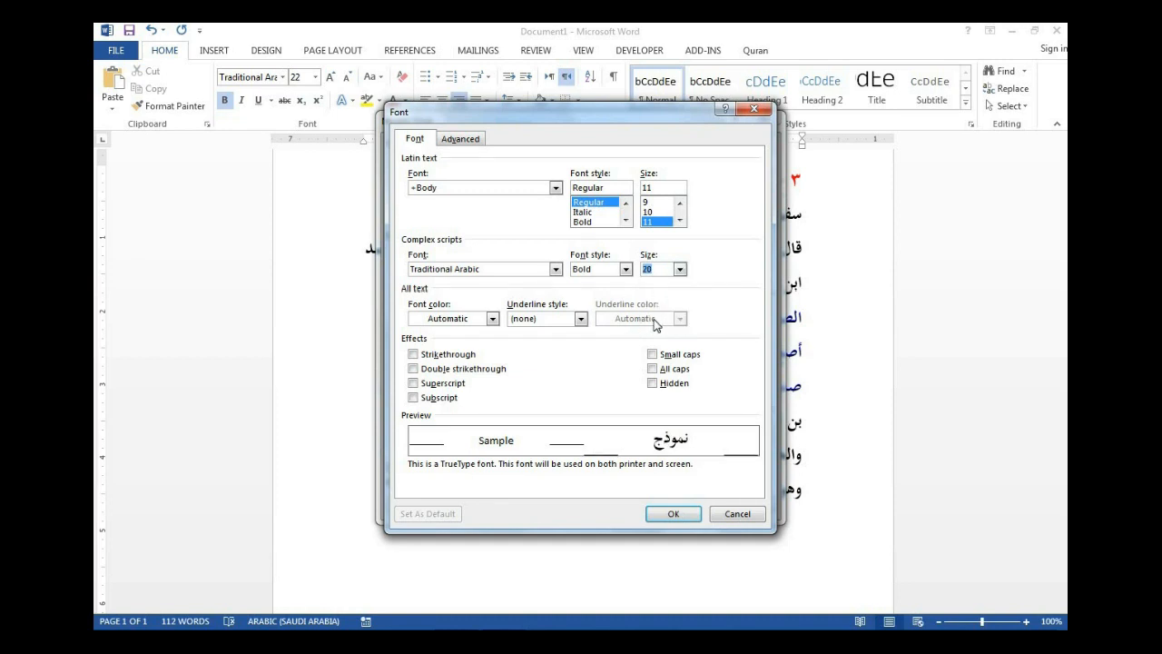
click(680, 514)
Set the Normal style's paragraph alignment to Justified and its direction to Right-to-left.
click(434, 505)
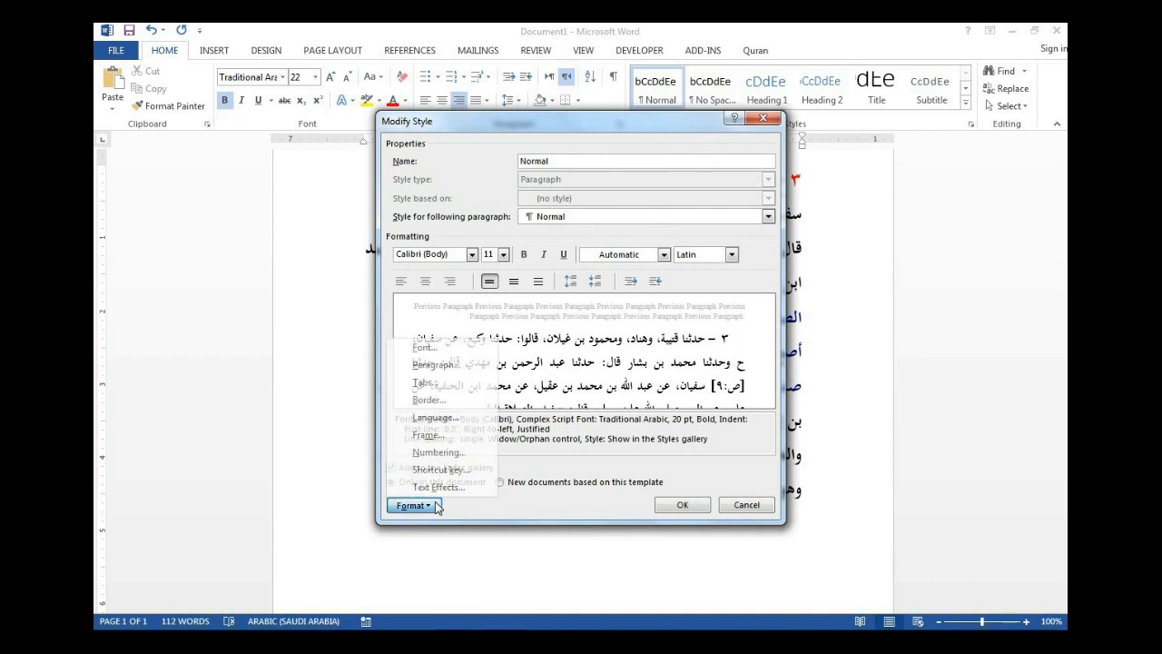
click(450, 370)
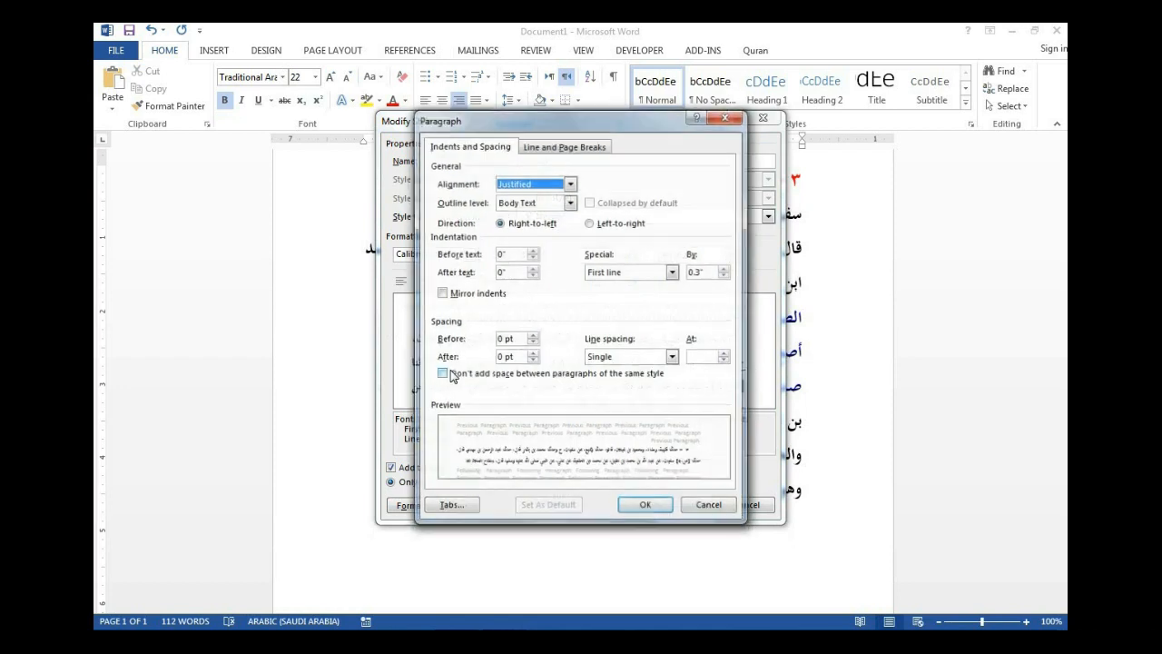
click(570, 184)
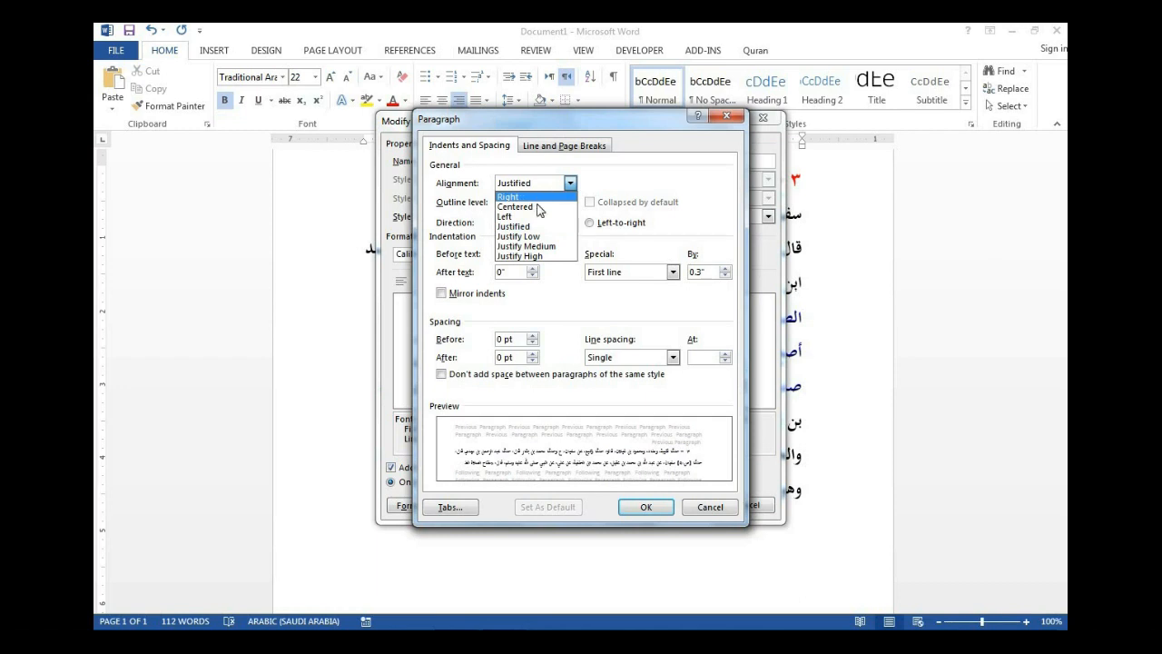
click(525, 227)
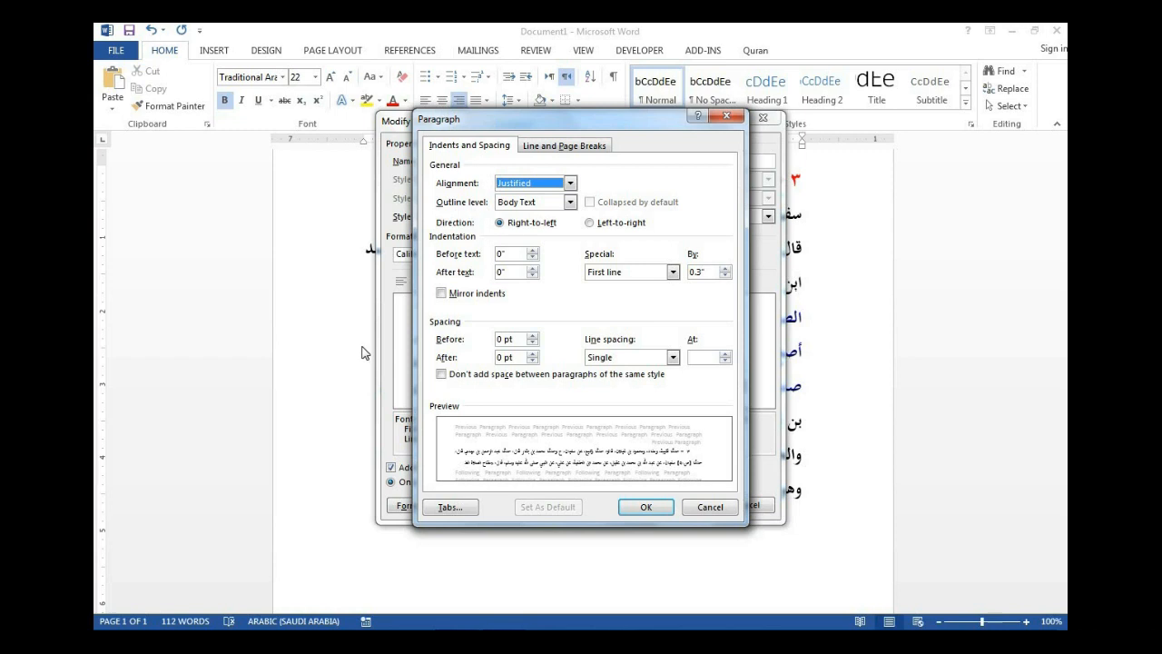
click(591, 227)
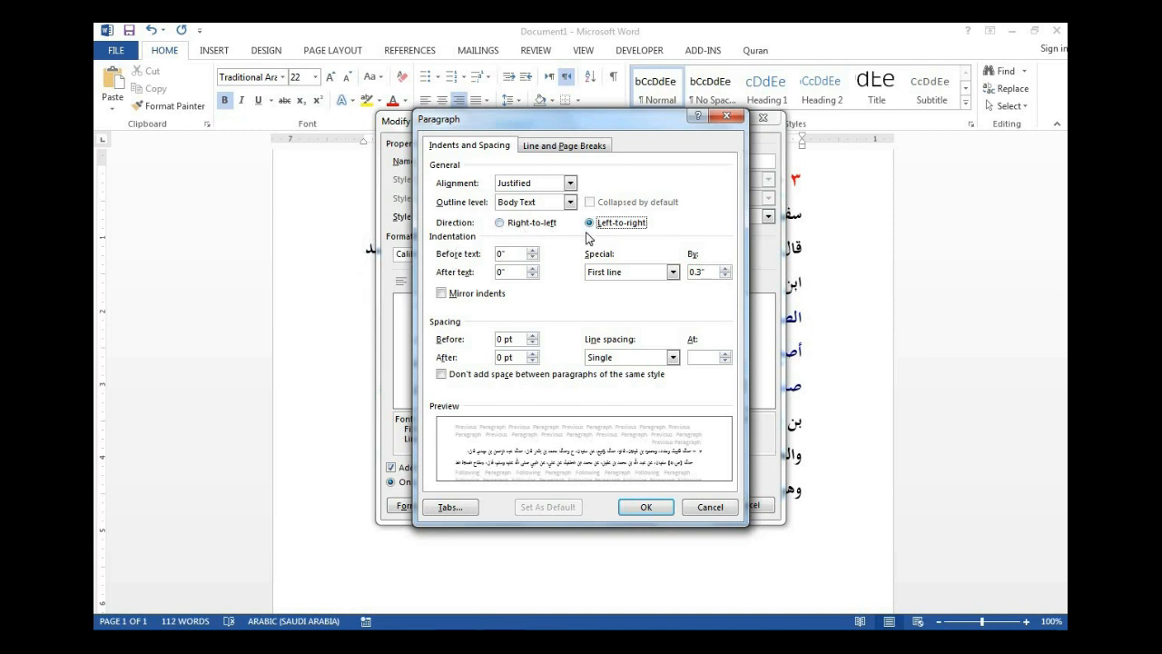
click(518, 228)
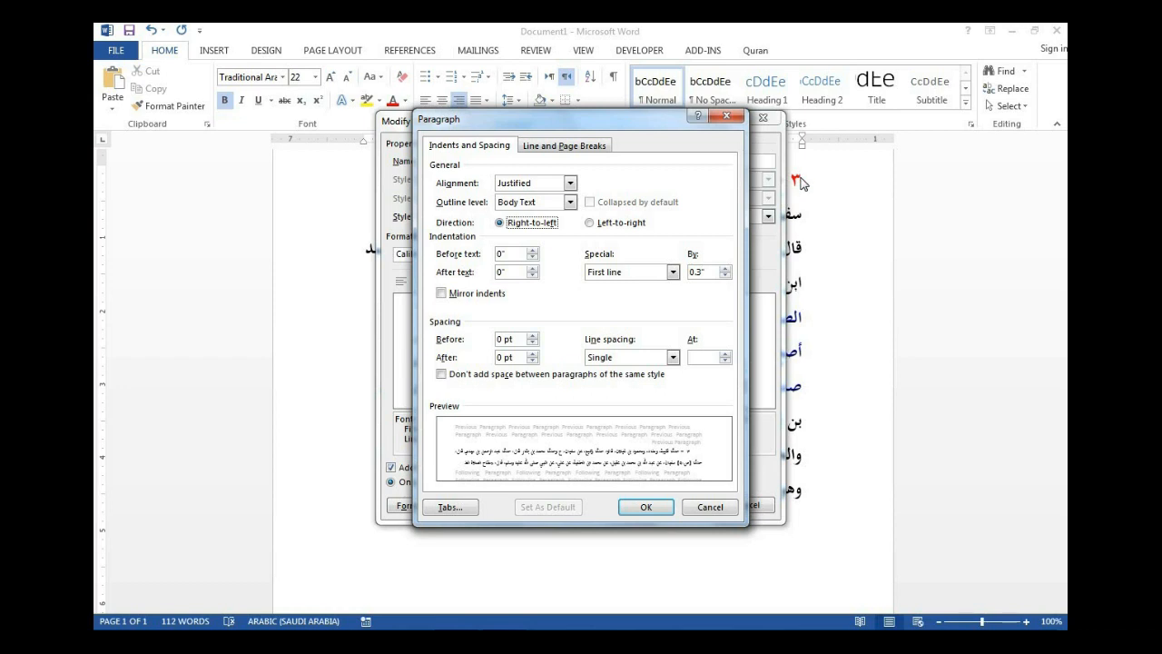
Give the Normal style a First line indent and Single line spacing, and apply the style changes.
click(672, 272)
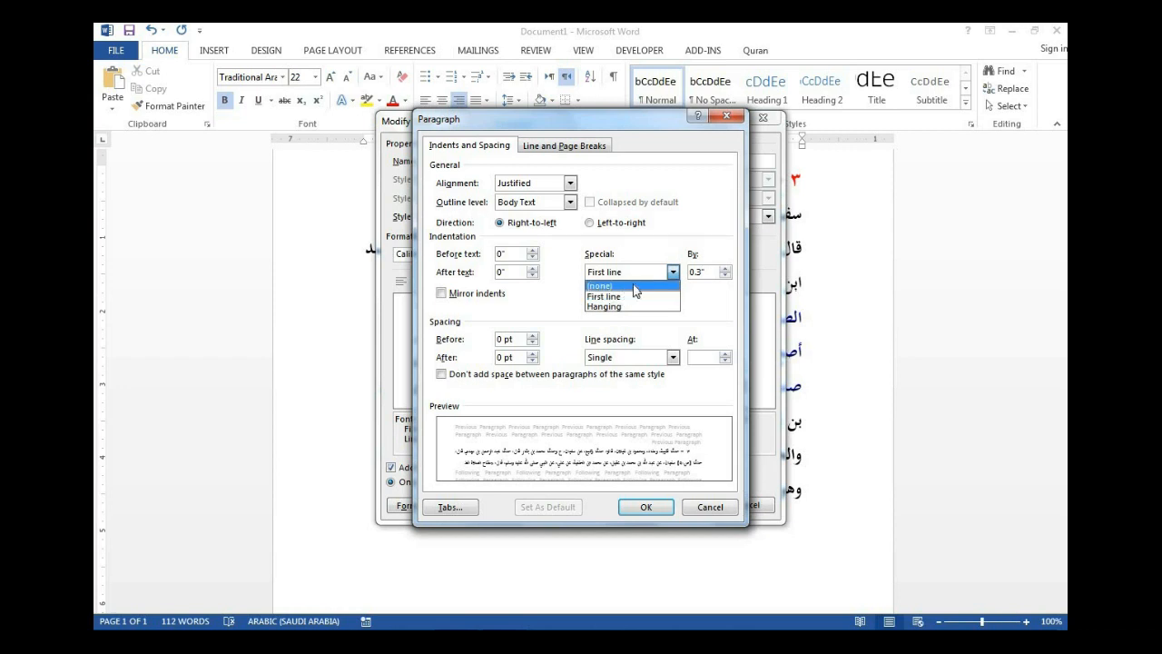
click(623, 297)
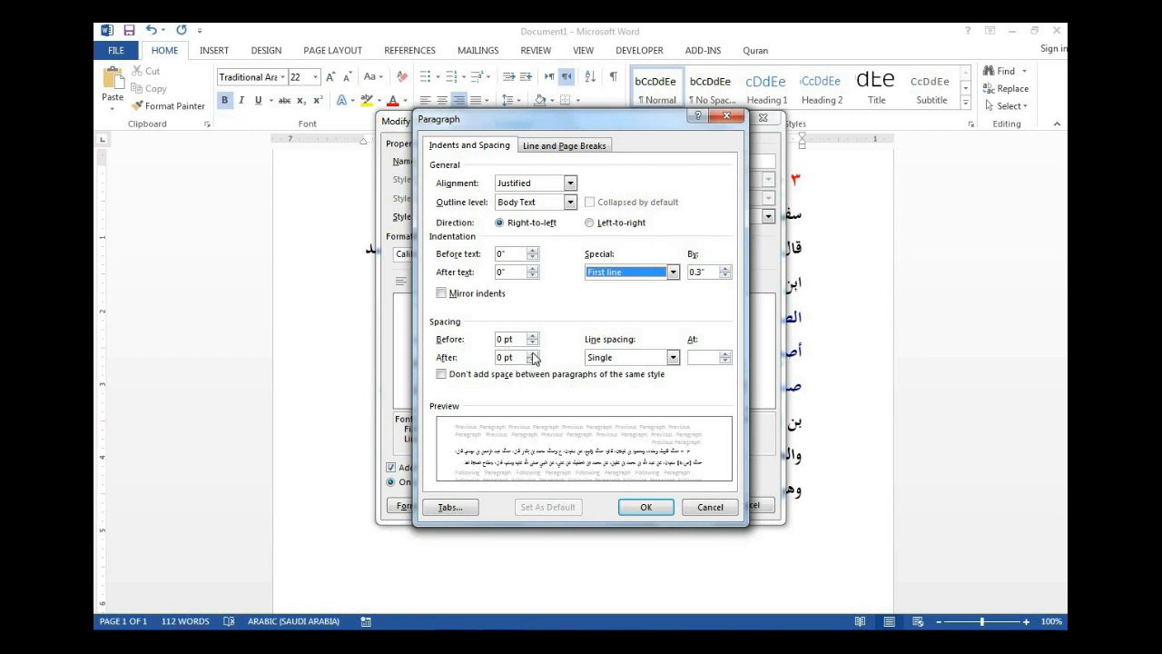
click(676, 358)
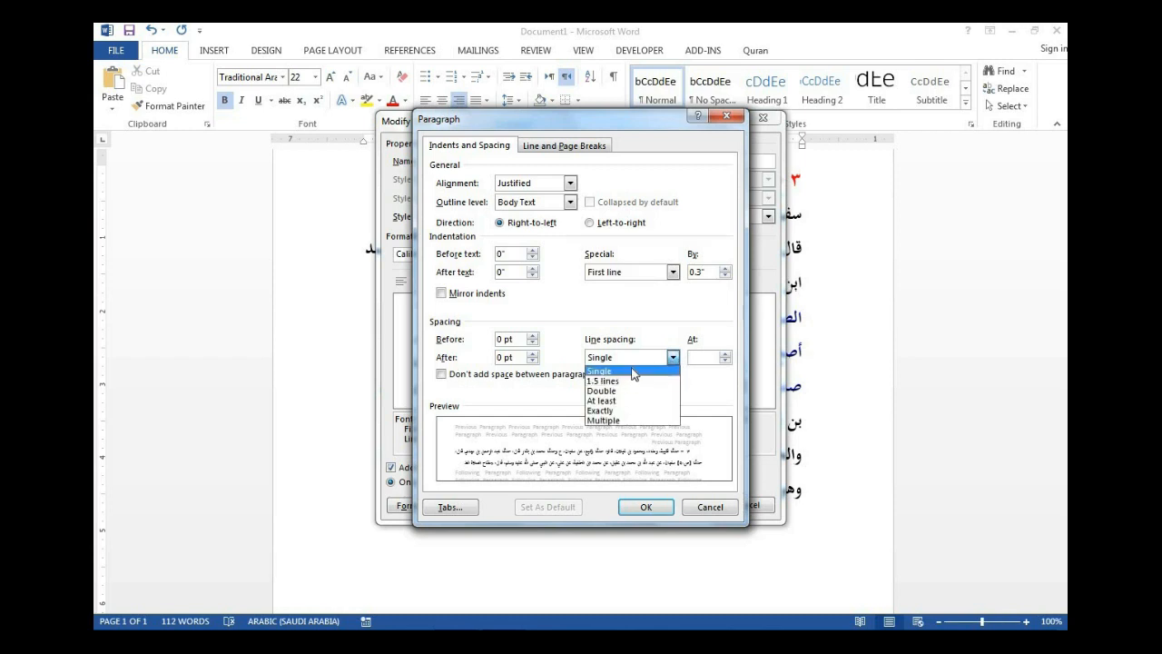
click(632, 371)
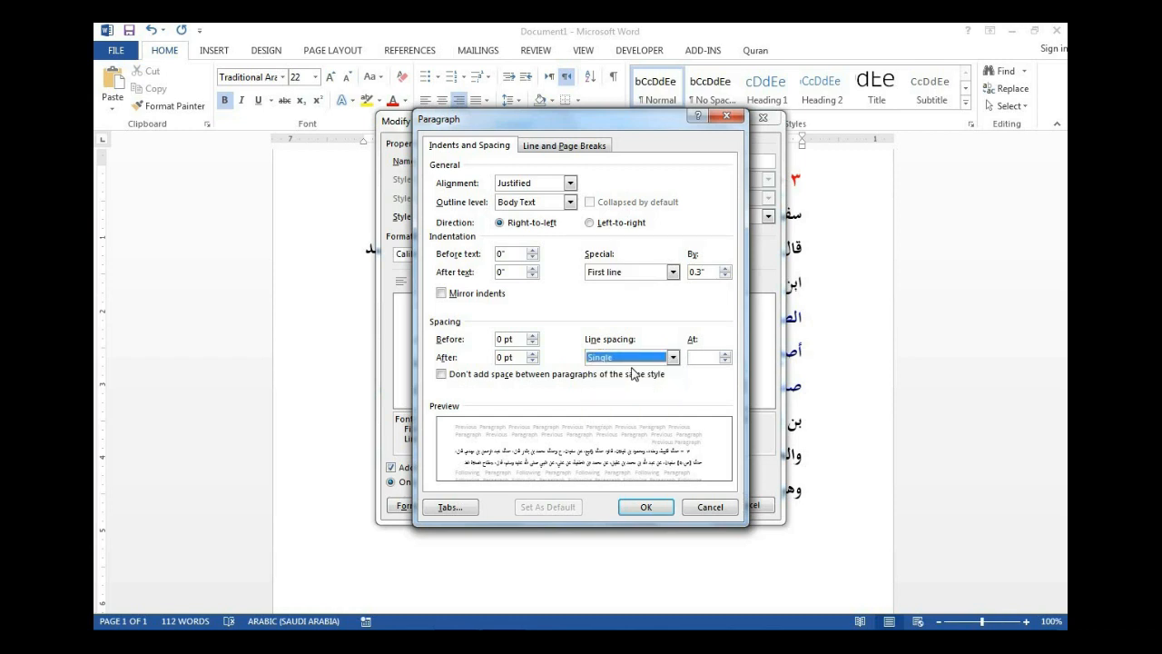
click(643, 508)
click(681, 505)
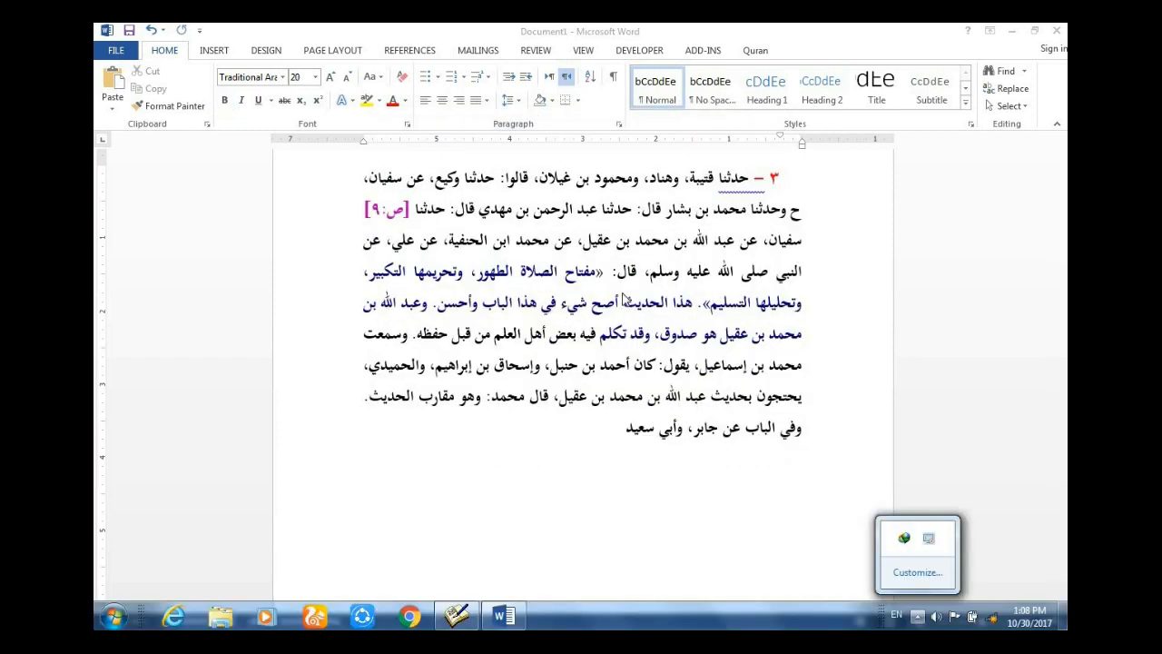
Paste another copy of the Arabic hadith paragraph below the existing one and apply the Normal style to it.
click(645, 334)
click(592, 433)
key(Return)
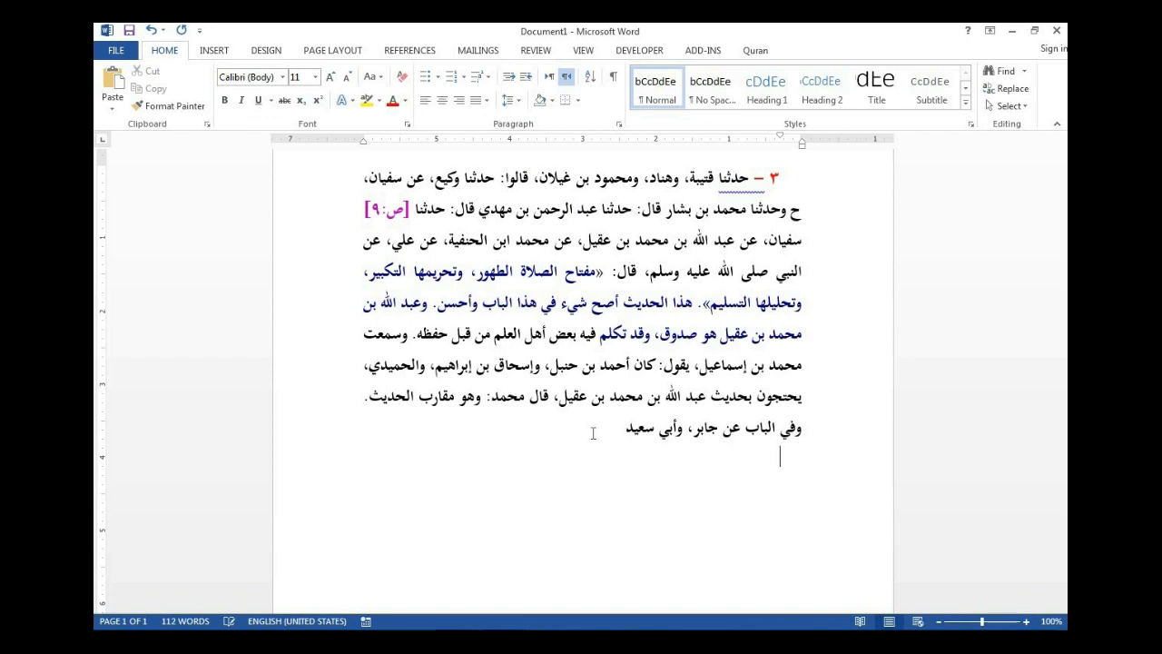
text(٣ – حدثنا قتيبة، وهناد، ومحمود بن غيلان، قالوا: حدثنا وكيع، عن سفيان، ح وحدثنا محمد بن بشار قال: حدثنا عبد الرحمن بن مهدي قال: حدثنا [ص:٩] سفيان، عن عبد الله بن محمد بن عقيل، عن محمد ابن الحنفية، عن علي، عن النبي صلى الله عليه وسلم، قال: «مفتاح الصلاة الطهور، وتحريمها التكبير، وتحليلها التسليم». هذا الحديث أصح شيء في هذا الباب وأحسن. وعبد الله بن محمد بن عقيل هو صدوق، وقد تكلم فيه بعض أهل العلم من قبل حفظه. وسمعت محمد بن إسماعيل، يقول: كان أحمد بن حنبل، وإسحاق بن إبراهيم، والحميدي، يحتجون بحديث عبد الله بن محمد بن عقيل، قال محمد: وهو مقارب الحديث. وفي الباب عن جابر، وأبي سعيد)
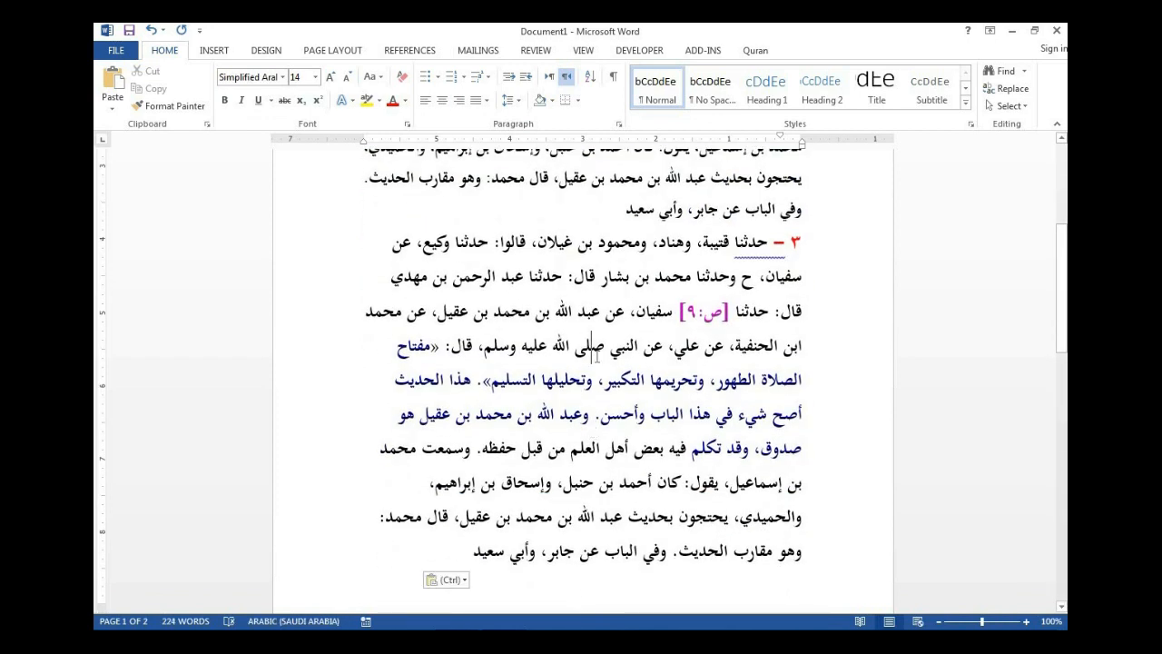
click(658, 92)
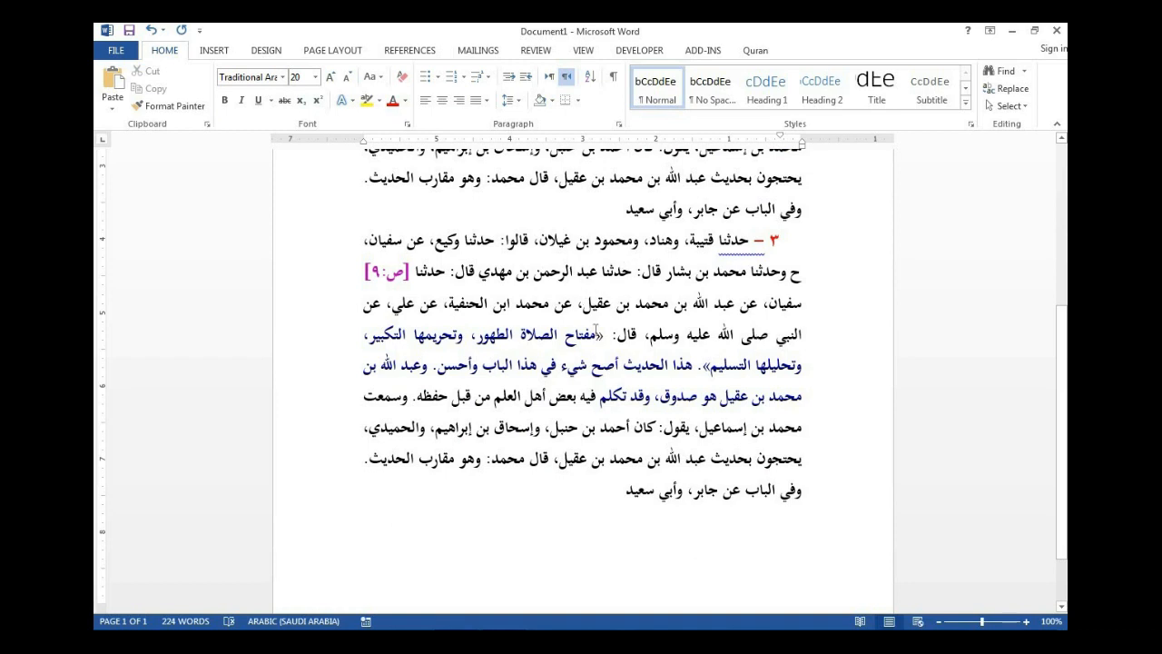
Try toggling bold on the word أصح in the first paragraph.
click(1061, 139)
click(1062, 141)
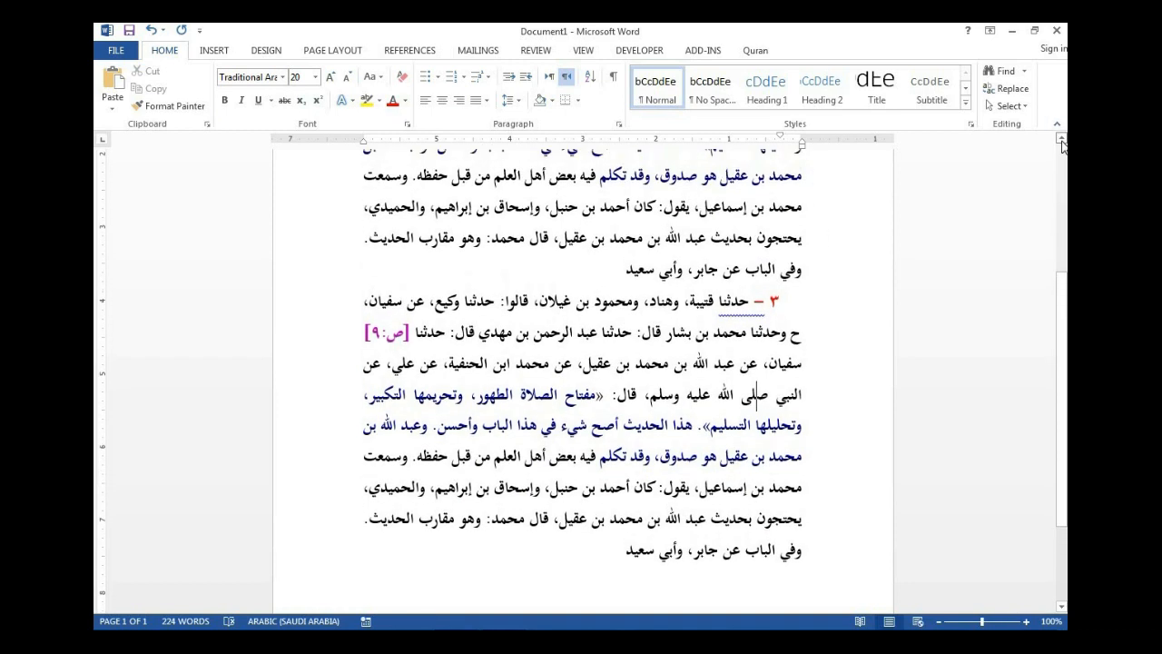
click(1062, 141)
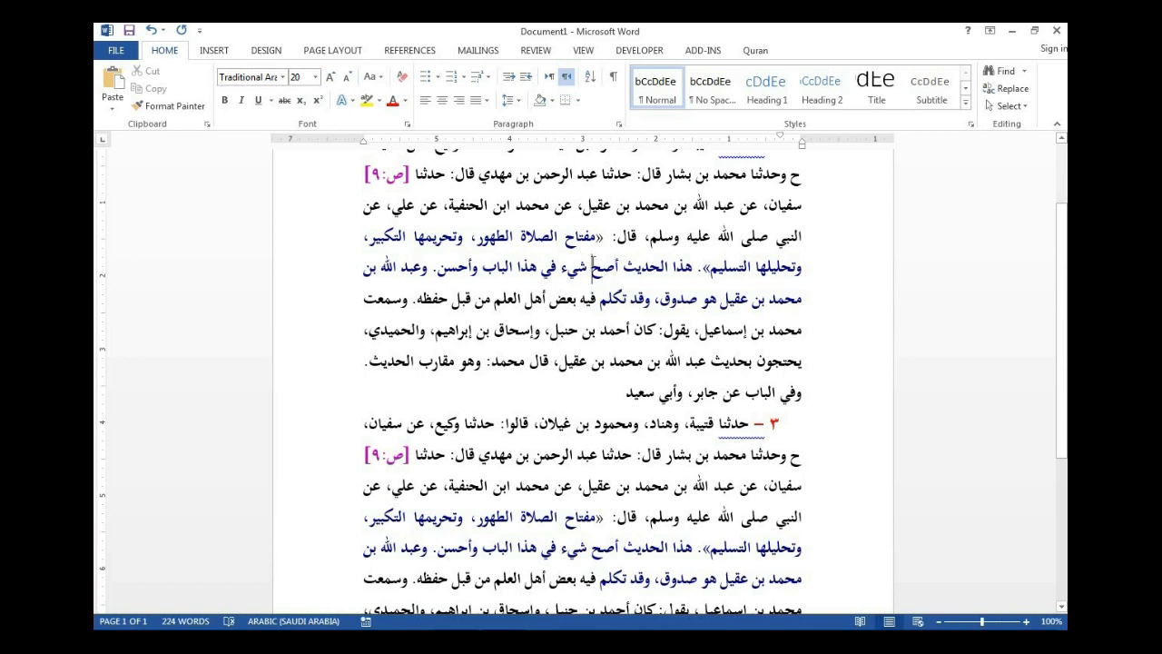
drag(616, 276, 625, 278)
double_click(595, 264)
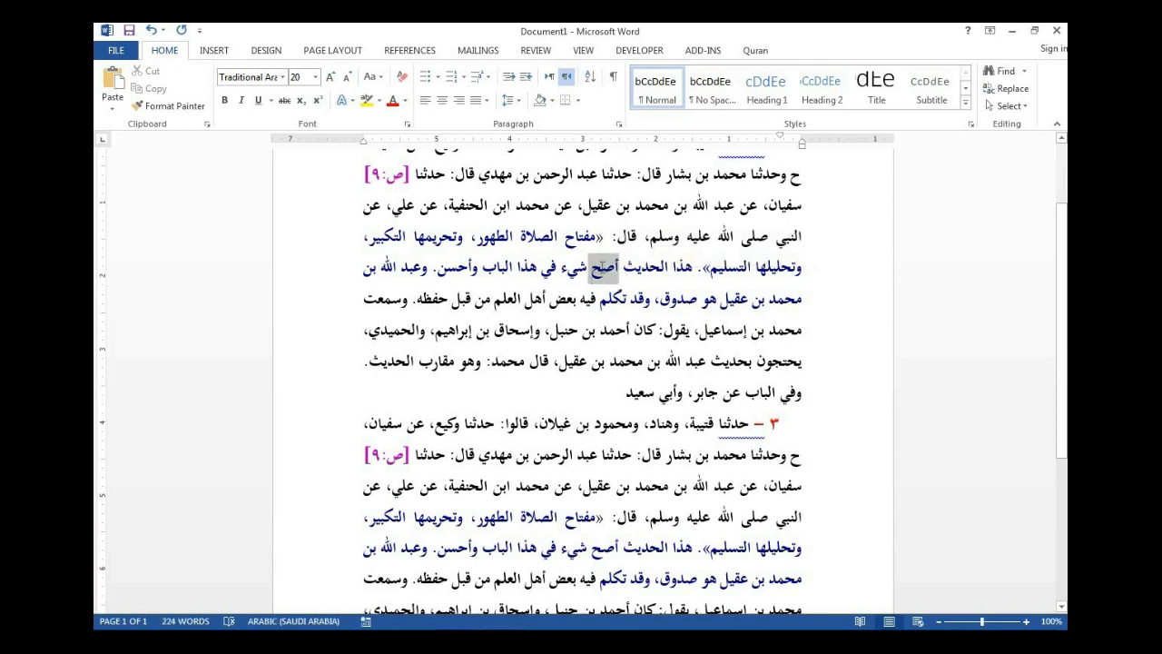
click(225, 102)
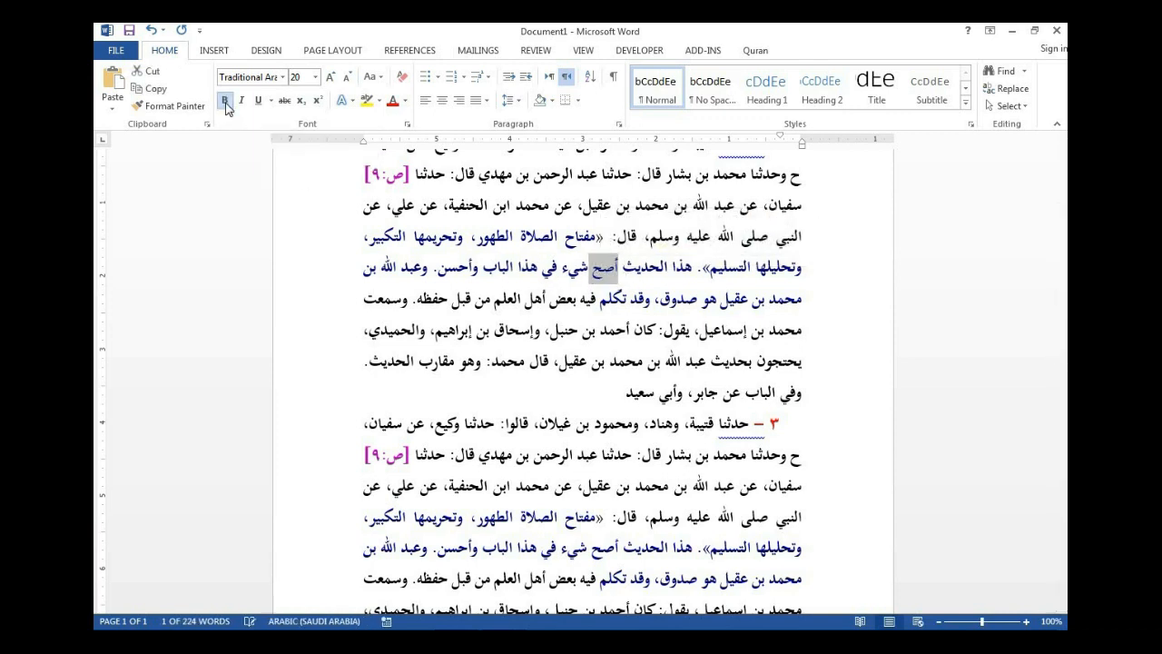
click(566, 236)
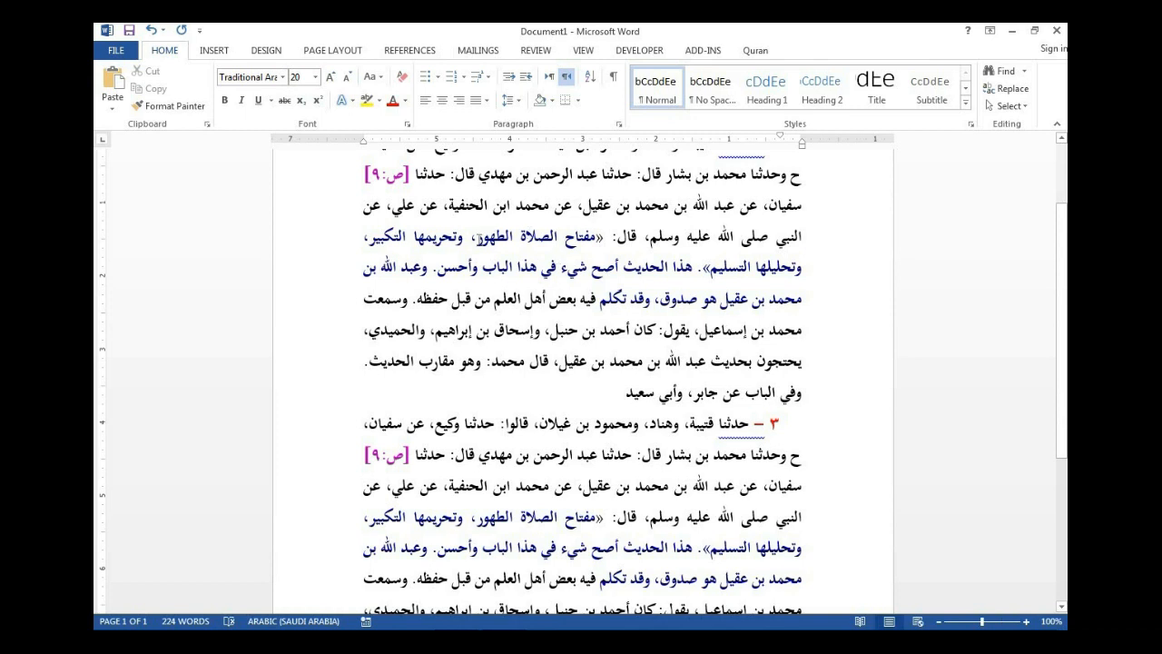
Highlight the phrase مفتاح الصلاة الطهور in the first paragraph in yellow.
drag(476, 238, 596, 241)
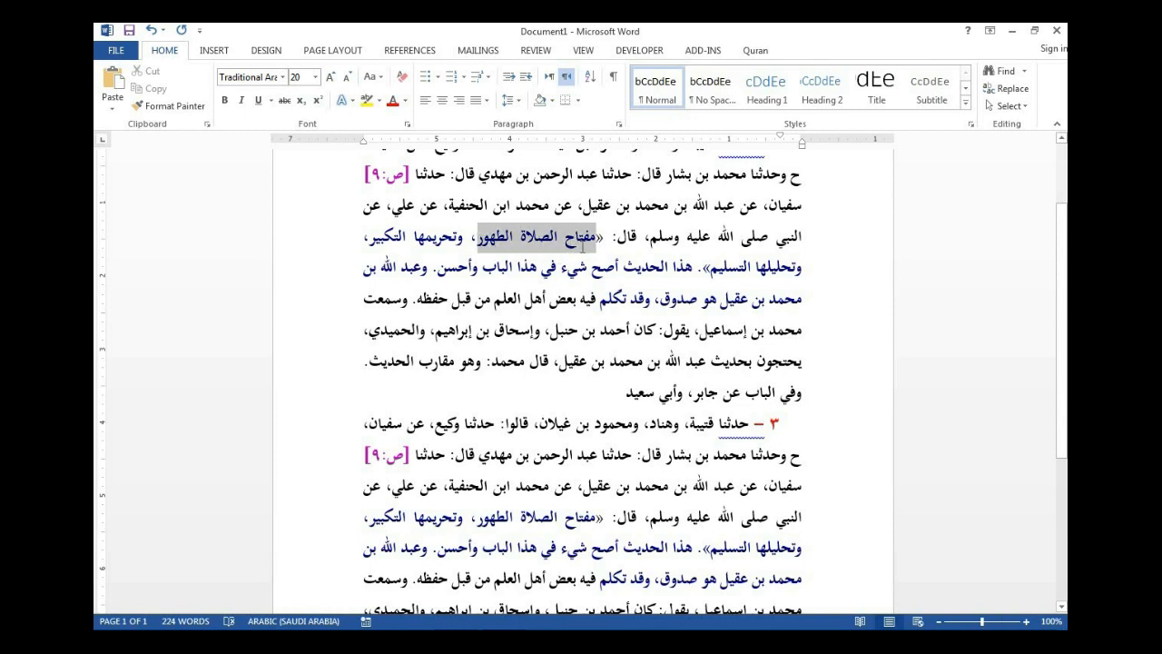
click(379, 101)
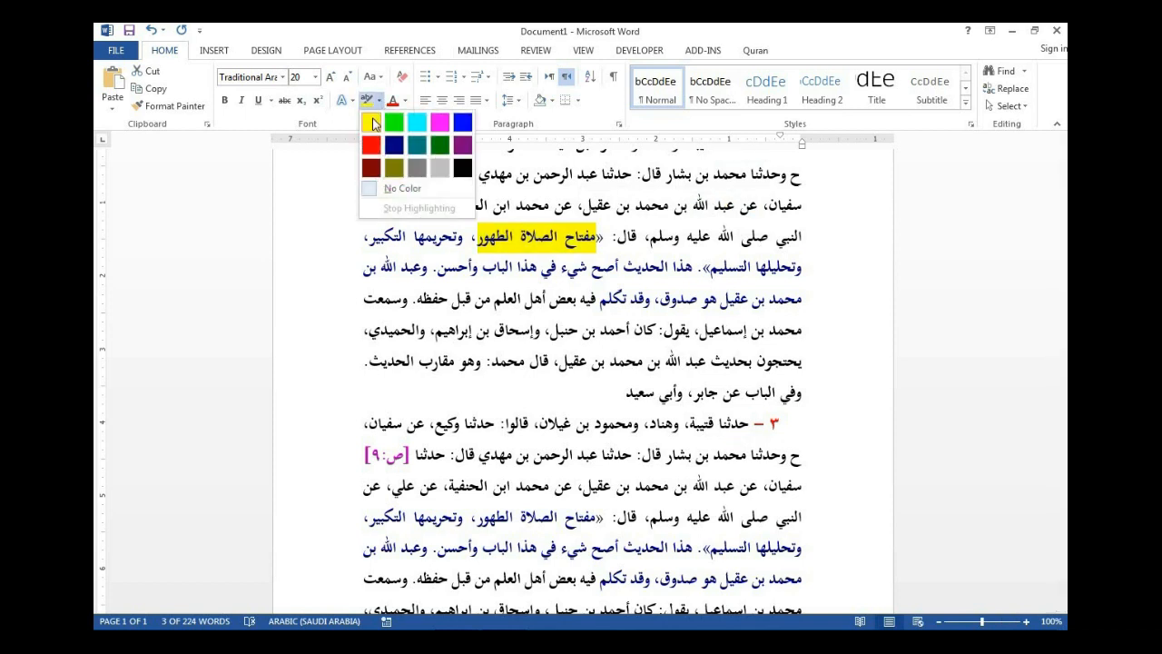
click(373, 123)
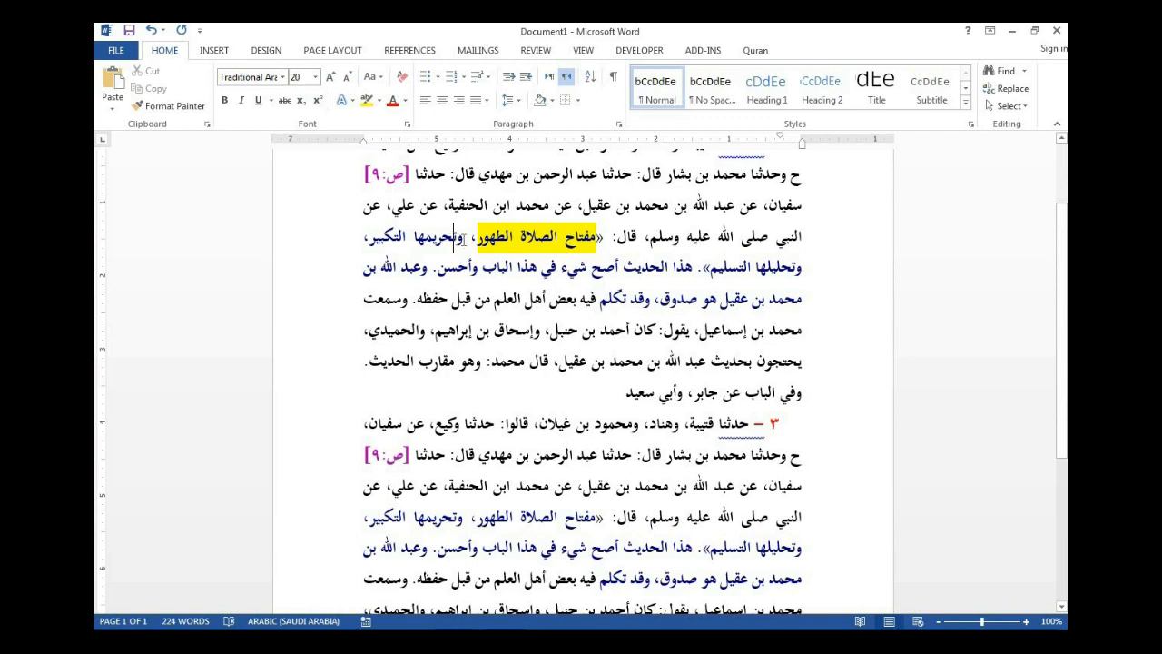
Colour the first paragraph's text from وتحريمها التكبير through من قبل حفظه in standard red.
drag(461, 239, 418, 302)
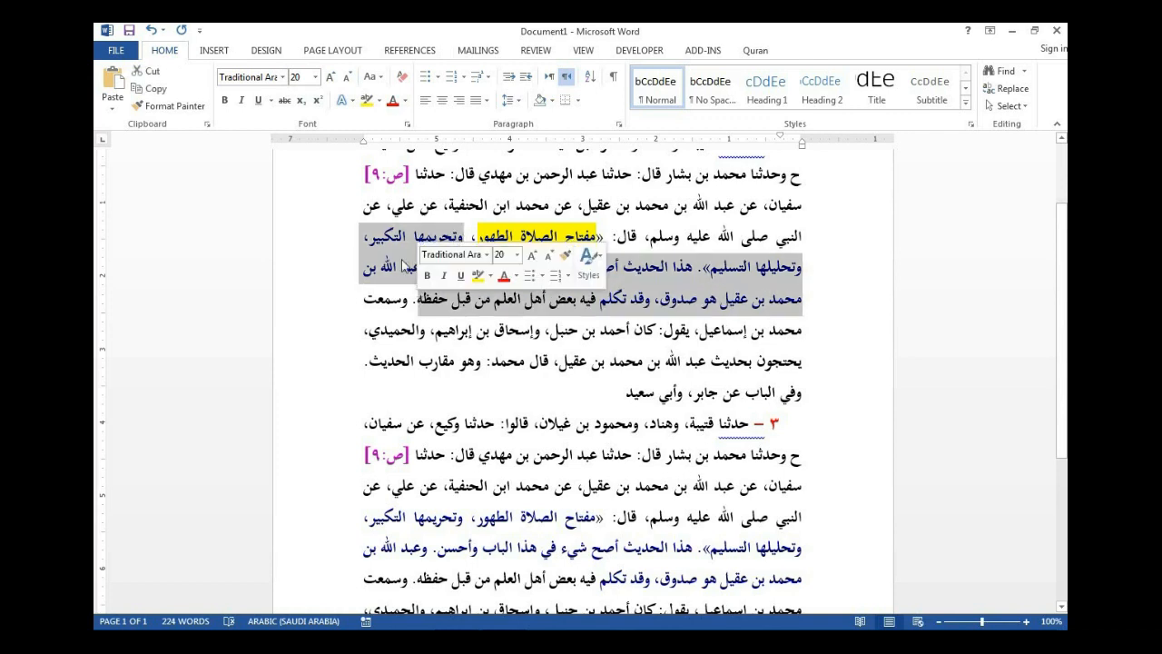
click(406, 101)
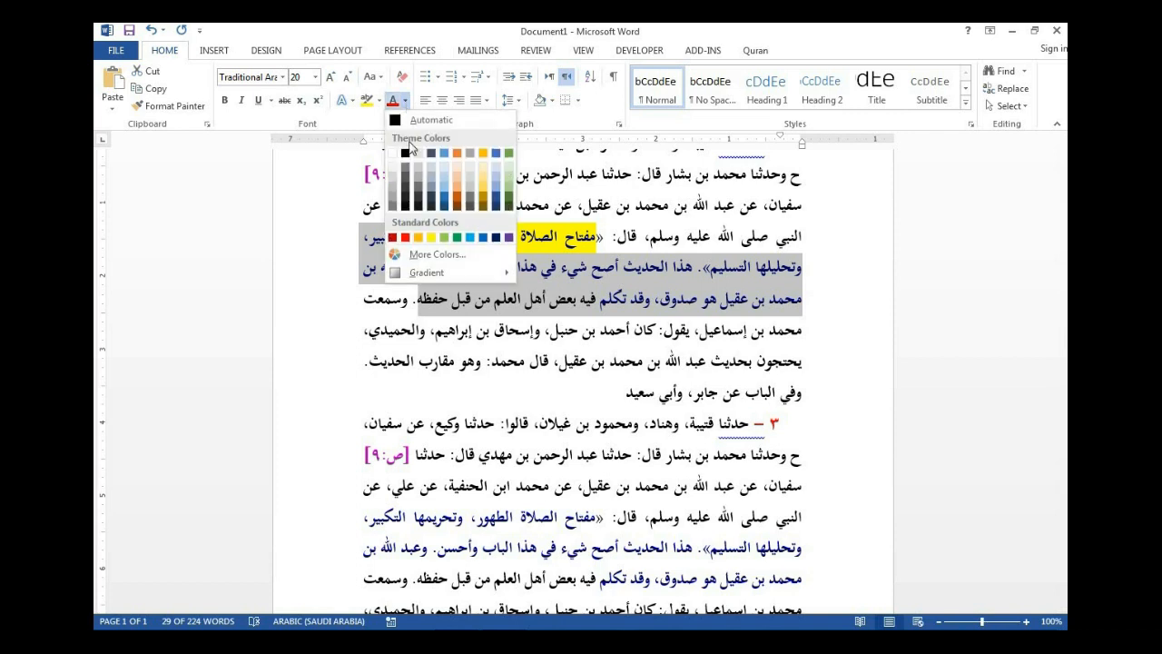
click(406, 241)
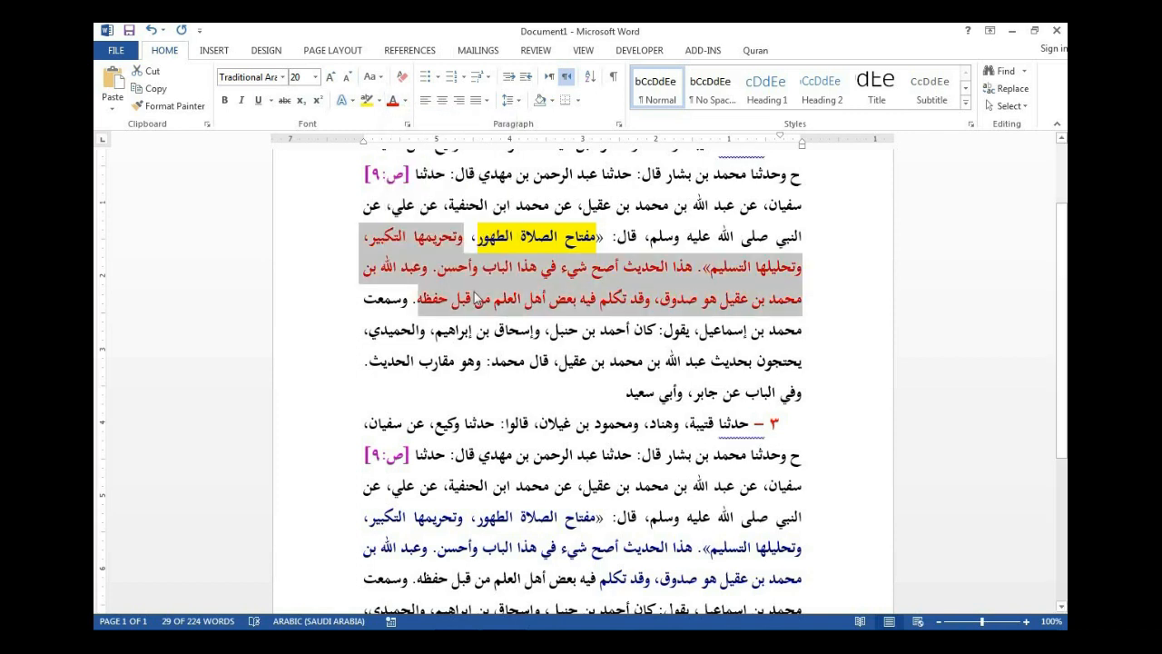
click(474, 294)
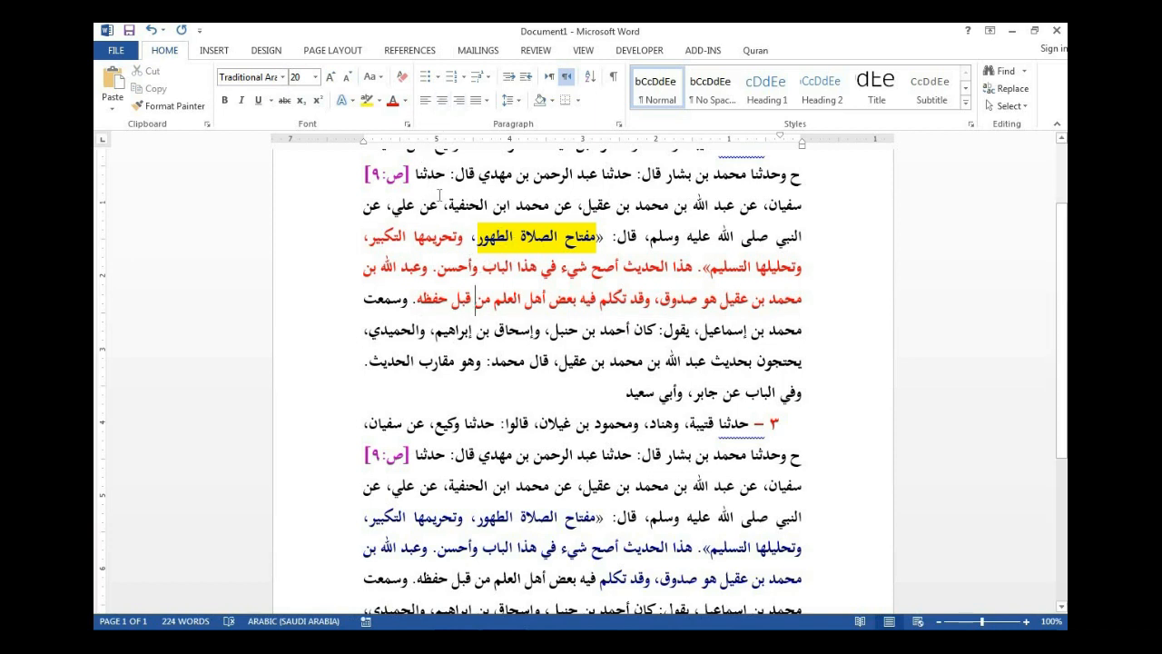
Start saving the document and browse the computer for its save location.
click(117, 53)
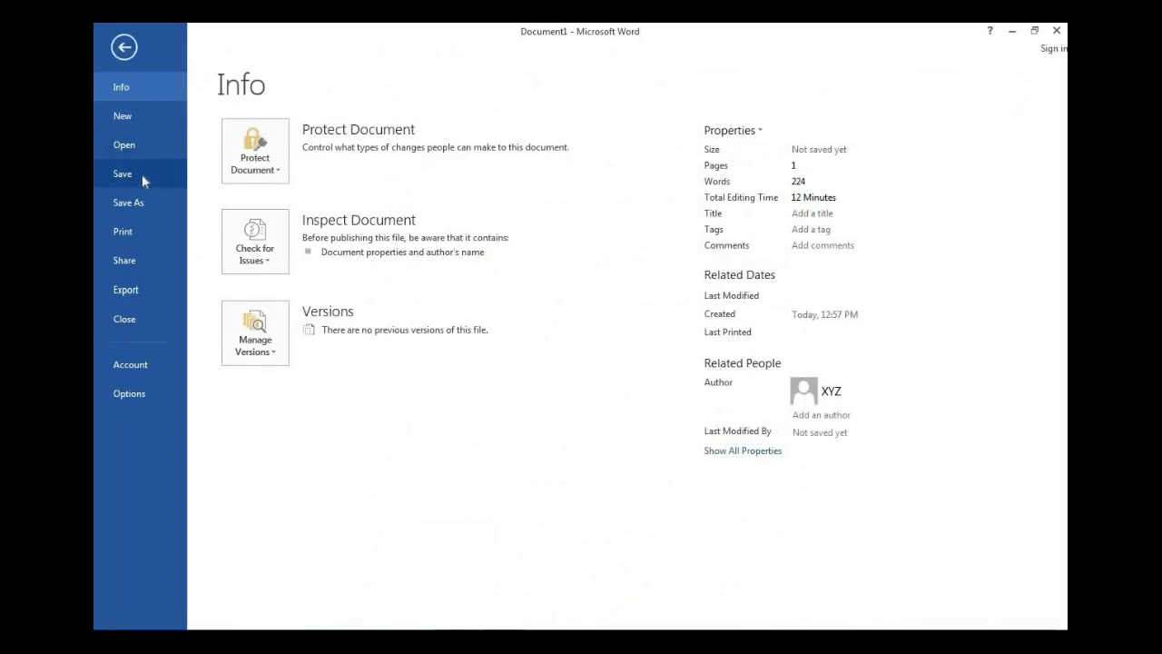
click(141, 175)
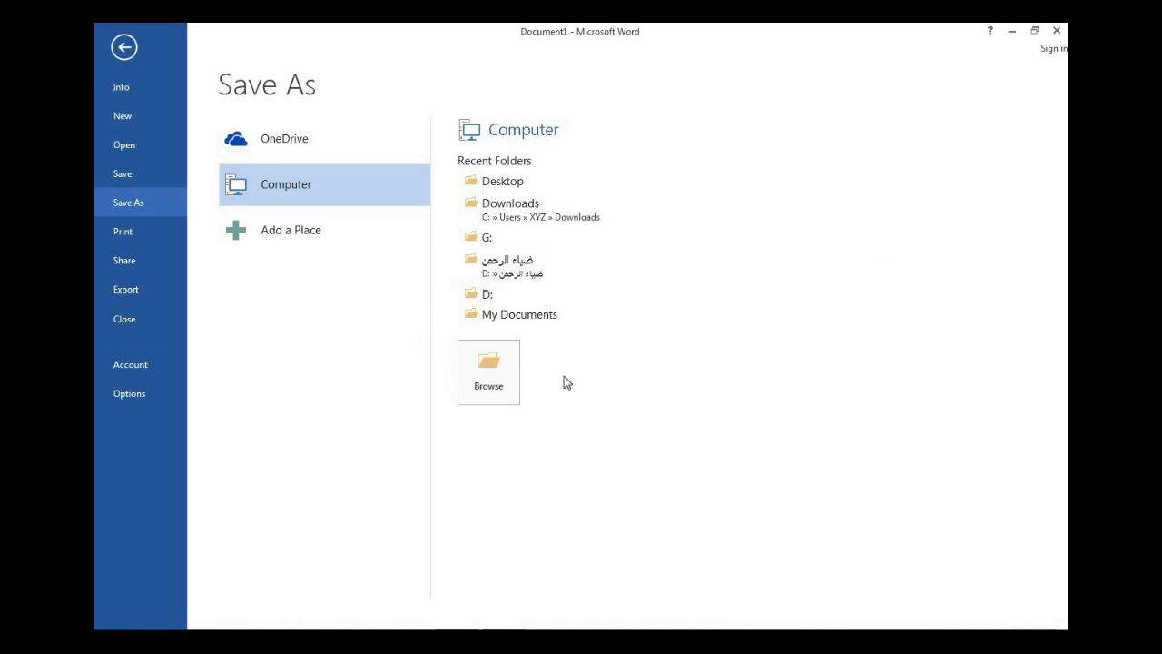
click(508, 385)
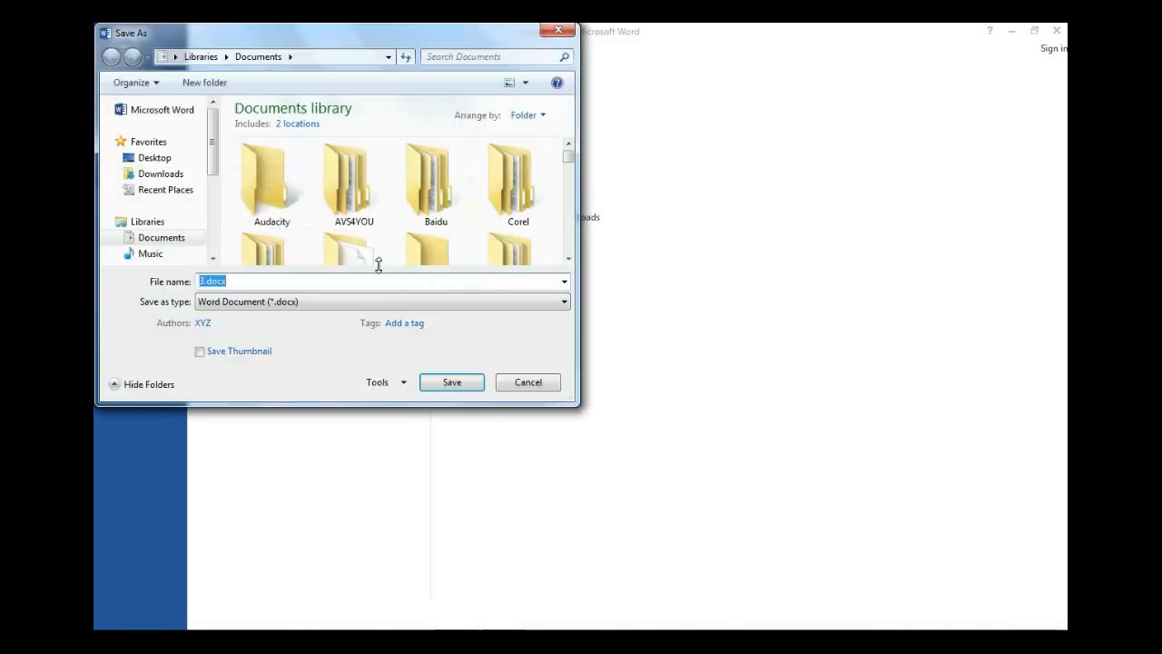